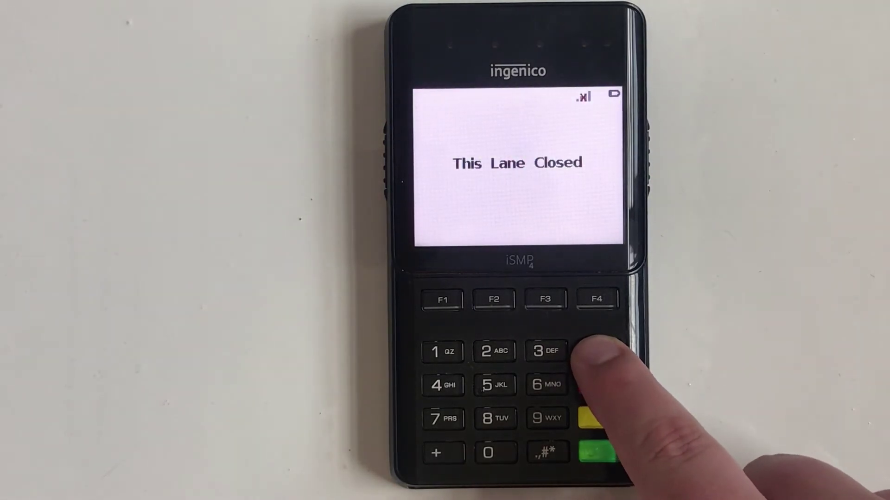
# Scan for new WiFi access points from the iSMP4 terminal's communications settings.
pyautogui.click(598, 350)
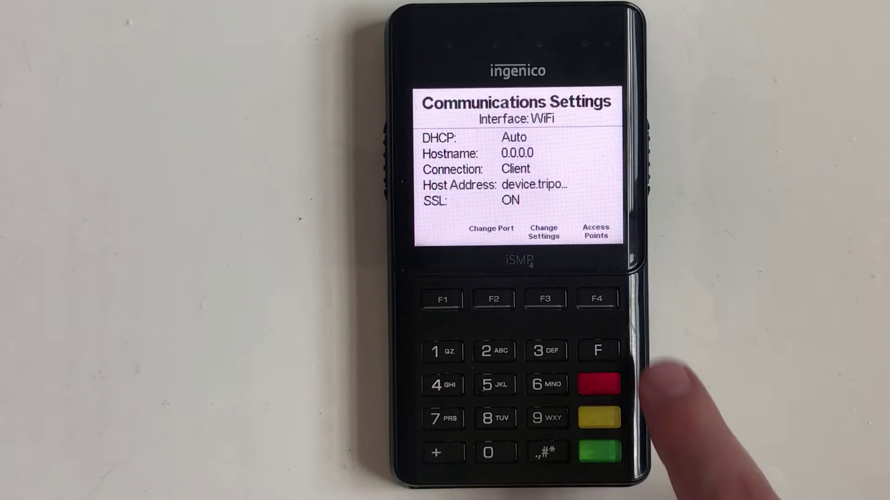
pyautogui.click(597, 299)
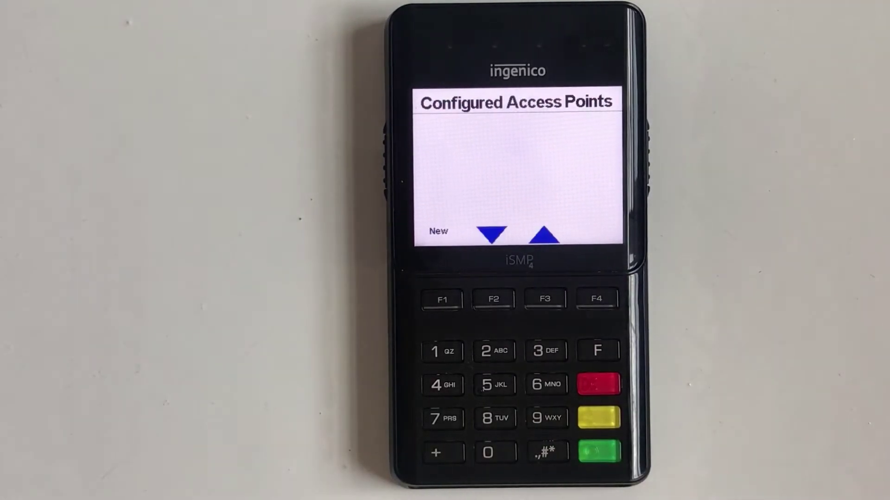
pyautogui.click(443, 299)
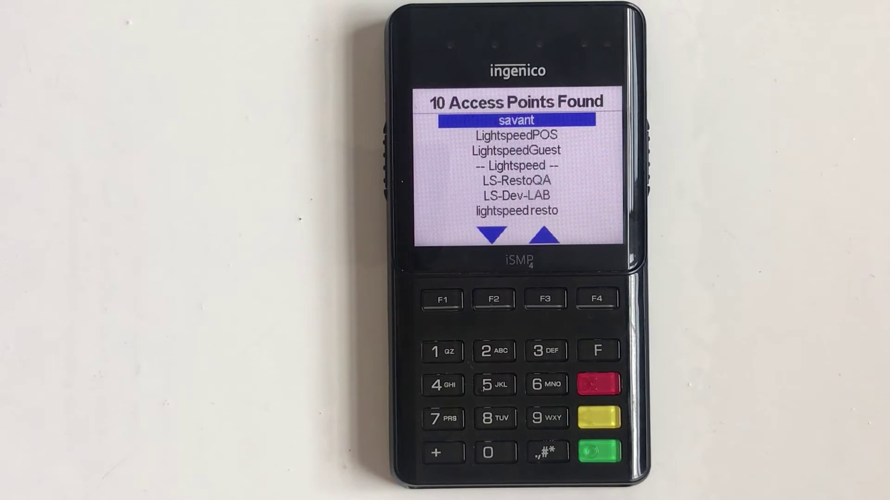
# Select LS-Dev-LAB from the 10 access points found.
pyautogui.click(494, 299)
pyautogui.click(494, 299)
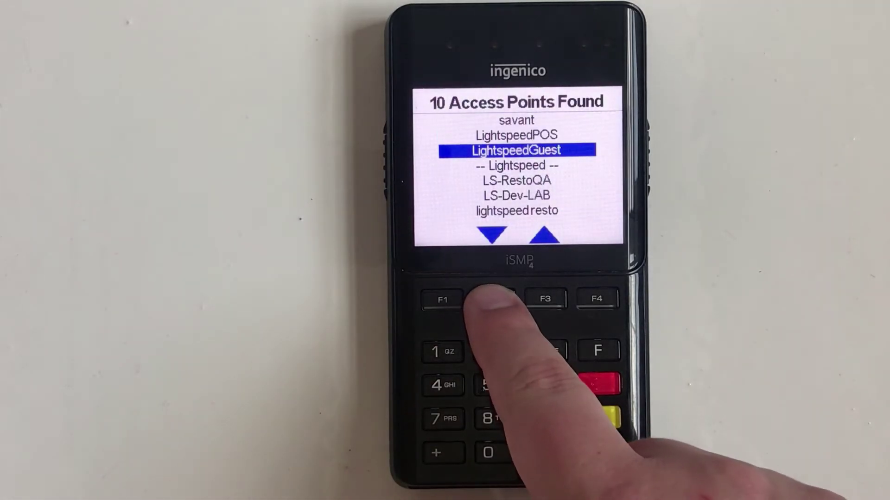
pyautogui.click(493, 299)
pyautogui.click(494, 299)
pyautogui.click(494, 299)
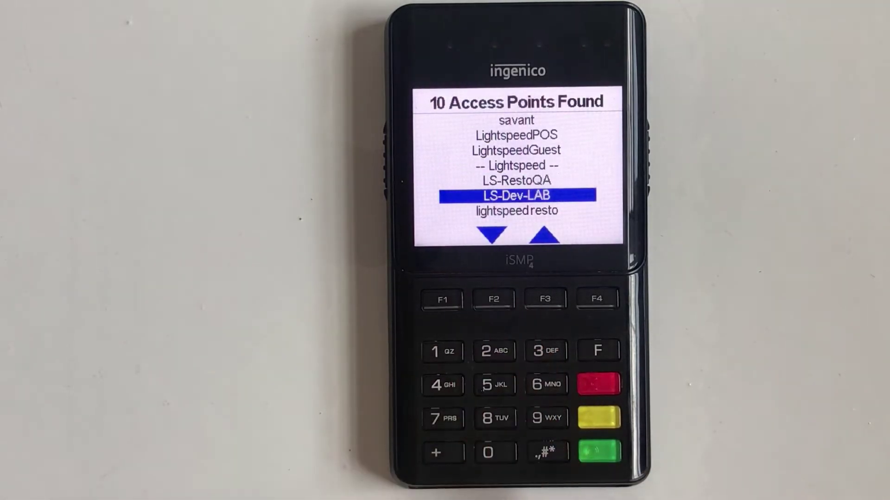
pyautogui.click(600, 451)
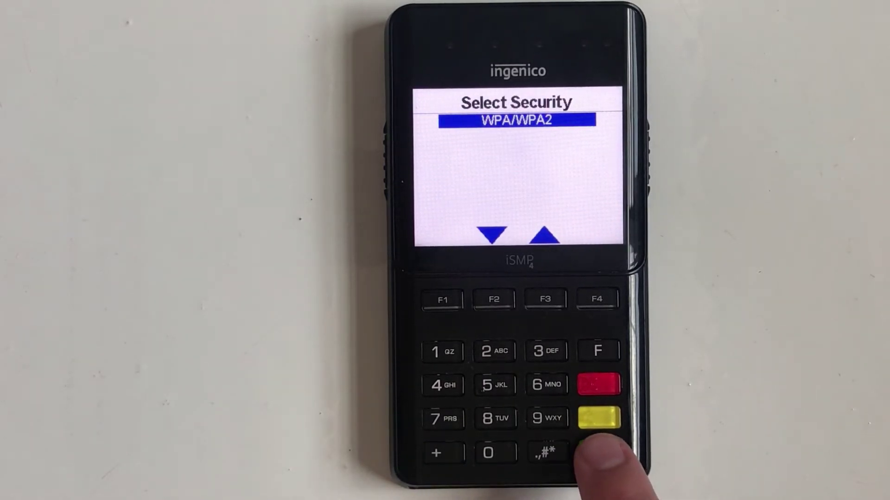
# Choose WPA/WPA2 security, key in the LS-Dev-LAB WiFi password, and save the connection.
pyautogui.click(599, 451)
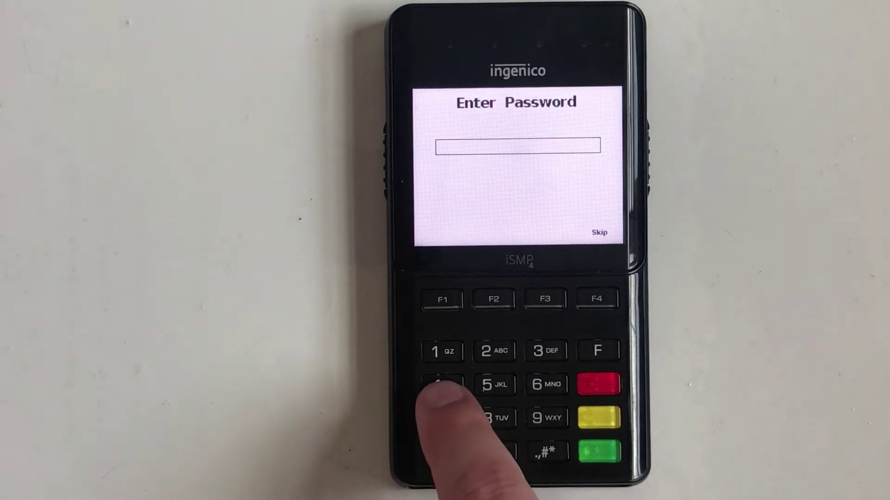
pyautogui.click(442, 385)
pyautogui.click(443, 385)
pyautogui.click(442, 385)
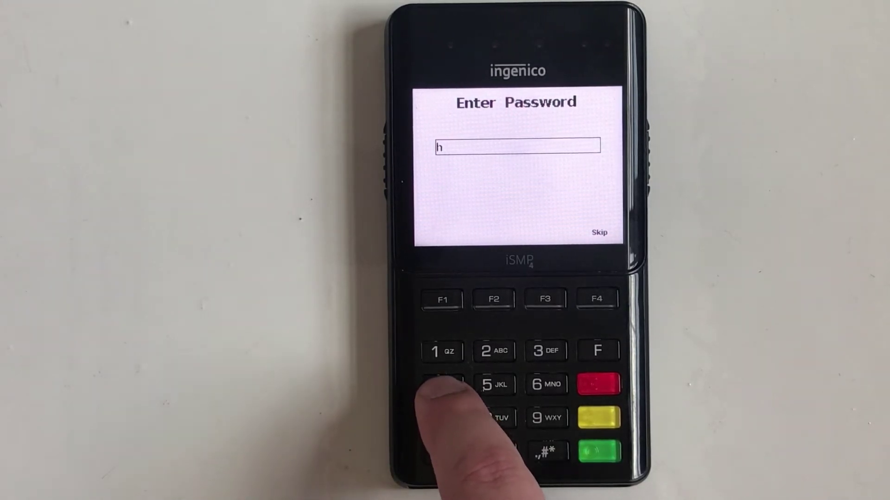
pyautogui.click(494, 351)
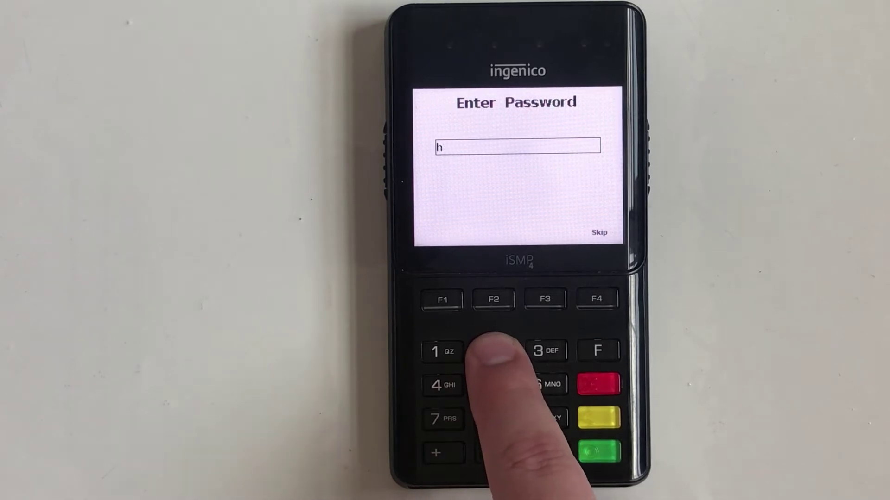
pyautogui.click(494, 351)
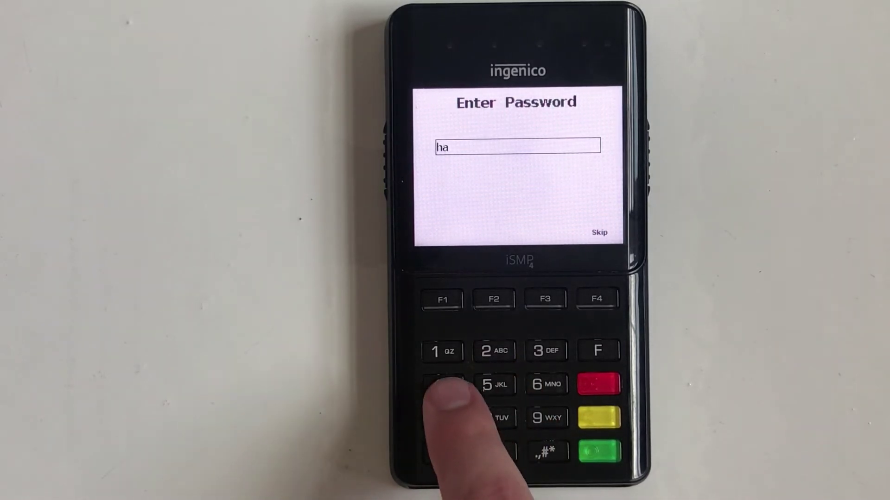
pyautogui.click(442, 384)
pyautogui.click(443, 385)
pyautogui.click(442, 385)
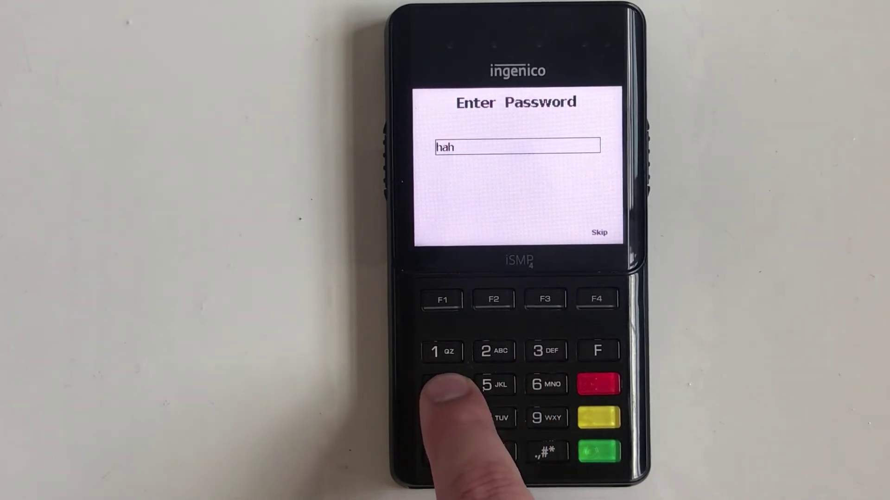
pyautogui.click(443, 384)
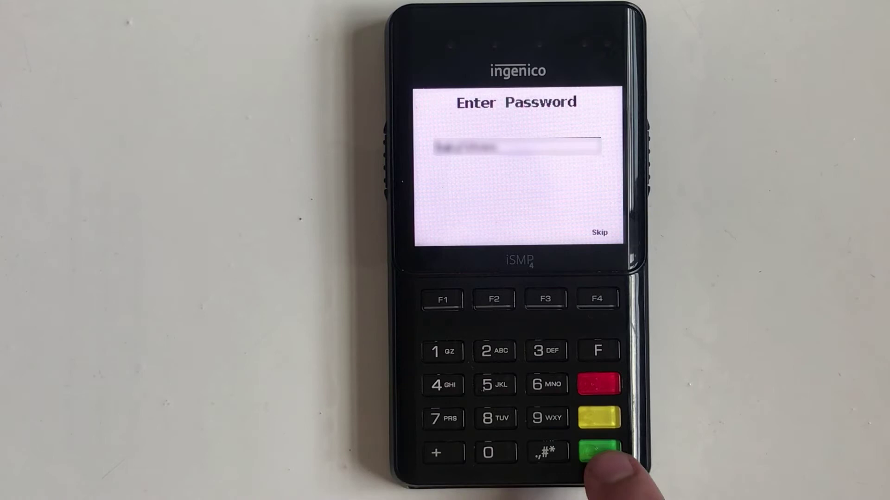
pyautogui.click(599, 450)
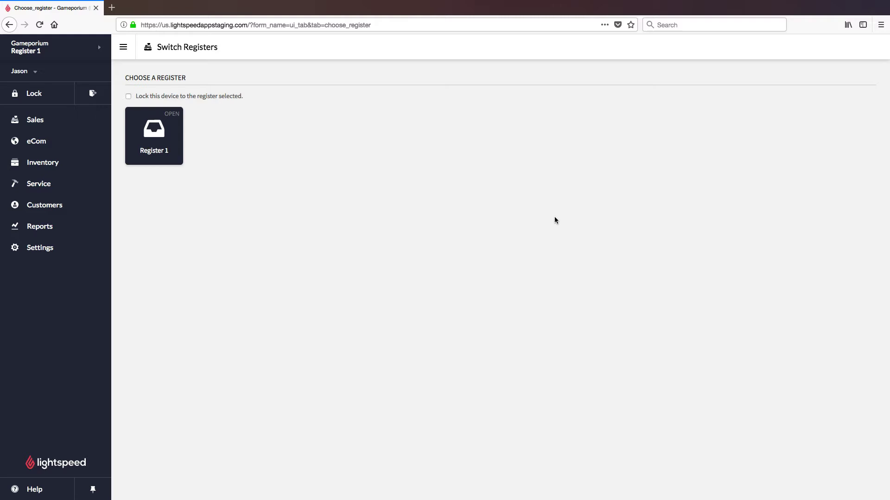
# From Settings > Payment Processing, add a new payment gateway set to Vantiv triPOS.
pyautogui.click(82, 250)
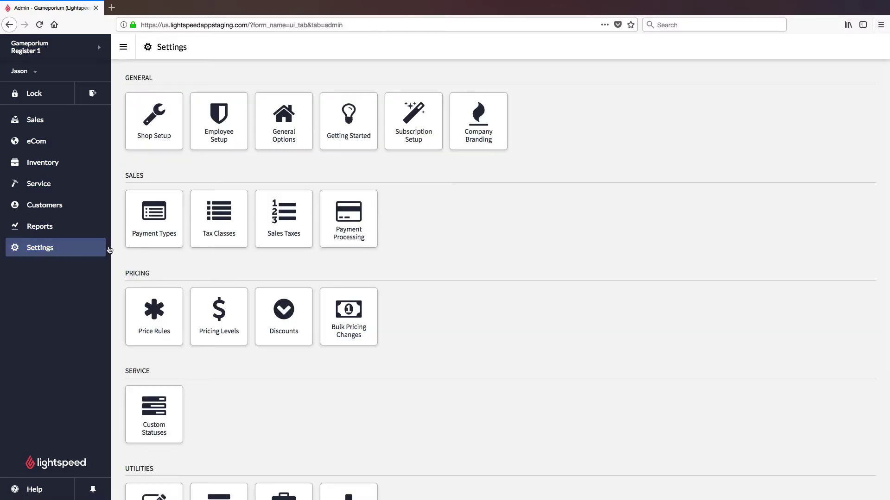
pyautogui.click(369, 229)
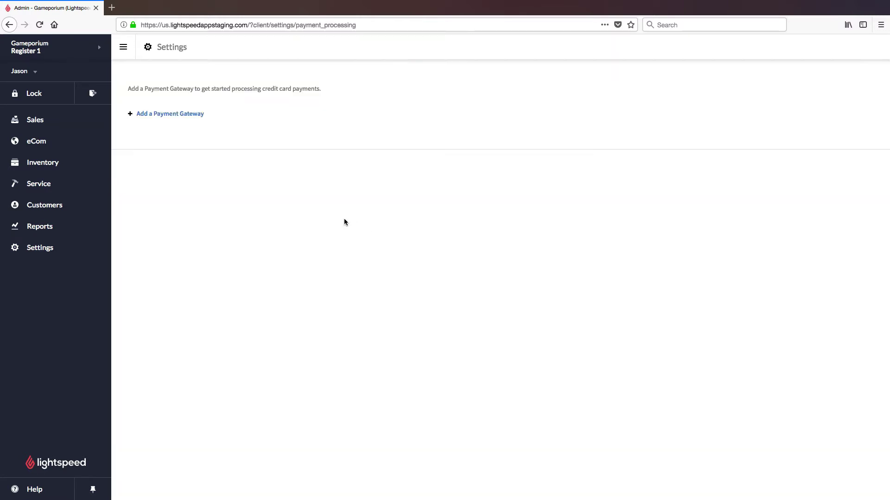
pyautogui.click(186, 116)
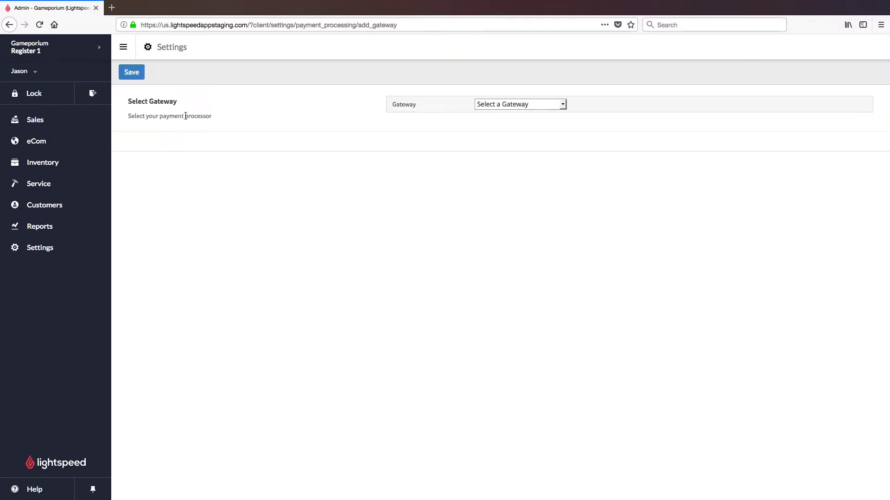
pyautogui.click(563, 105)
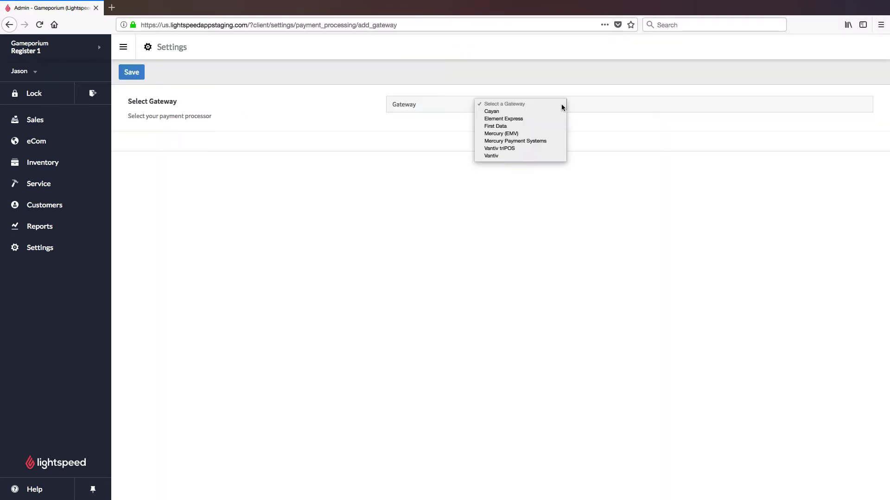
pyautogui.click(532, 148)
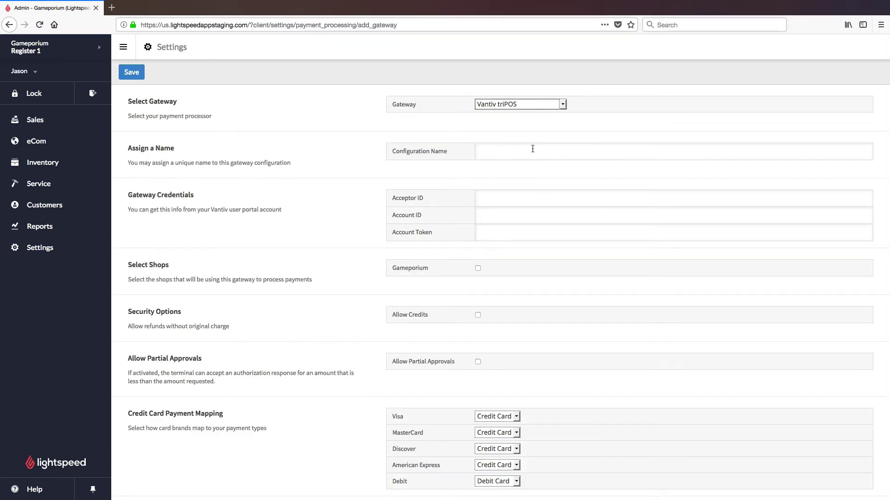
# Name the gateway configuration 'triPOS' and paste in the Acceptor ID and Account ID.
pyautogui.click(533, 149)
pyautogui.write('triPOS')
pyautogui.press('super+v')
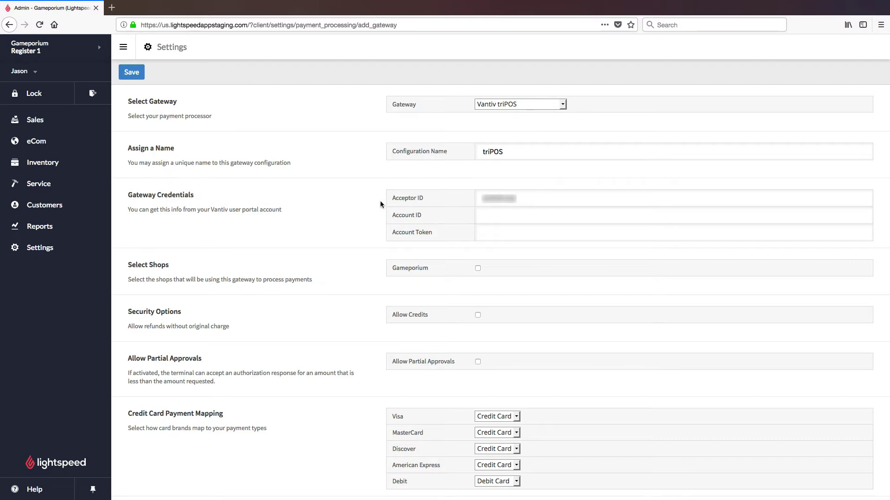
pyautogui.press('super+v')
pyautogui.press('super+v')
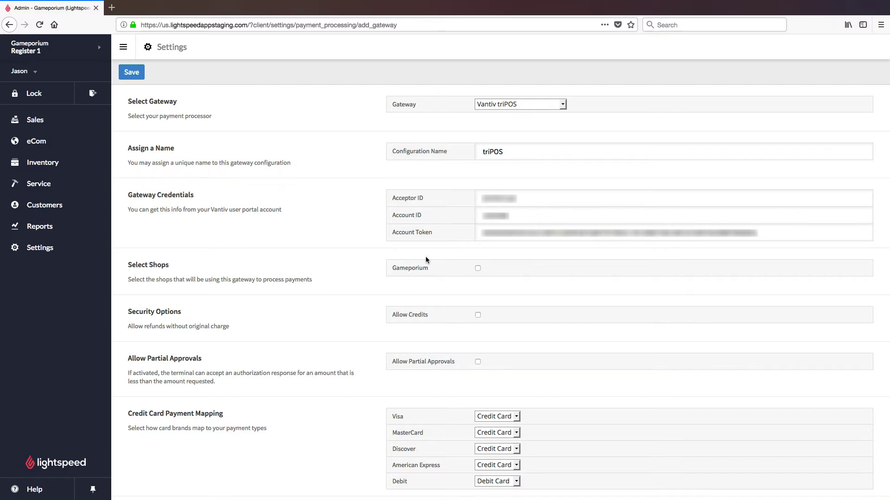
# Enable Gameporium, Allow Credits and Allow Partial Approvals, then save the triPOS gateway.
pyautogui.click(478, 269)
pyautogui.click(478, 316)
pyautogui.click(478, 361)
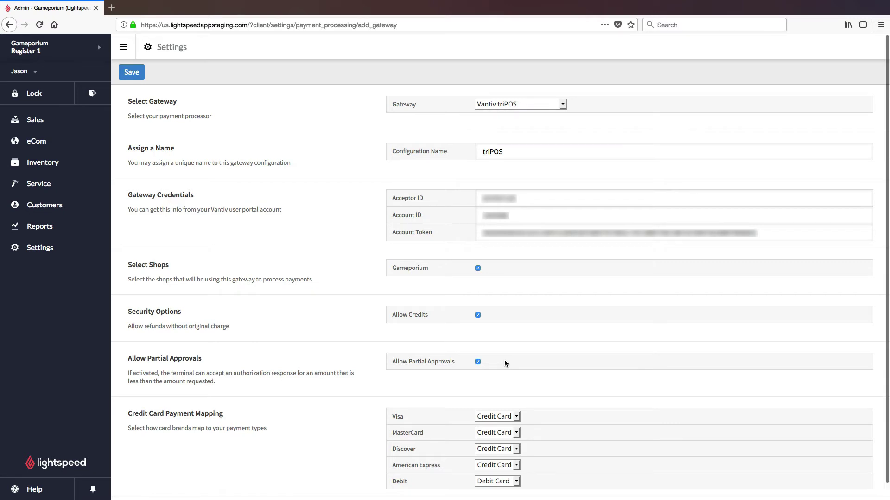
pyautogui.scroll(-1, 504, 362)
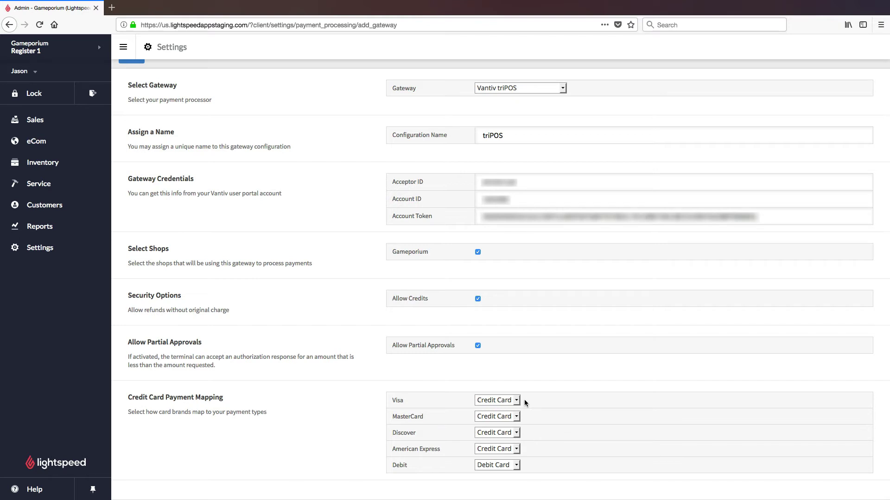
pyautogui.scroll(1, 524, 400)
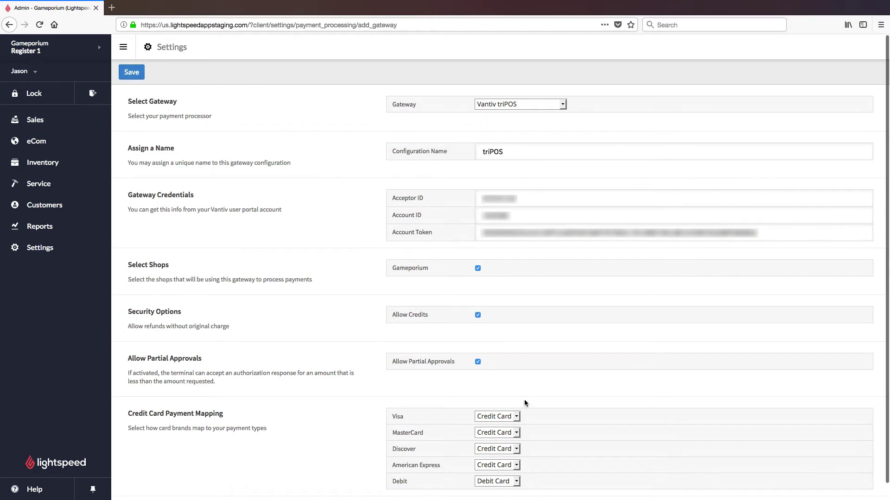
pyautogui.click(139, 79)
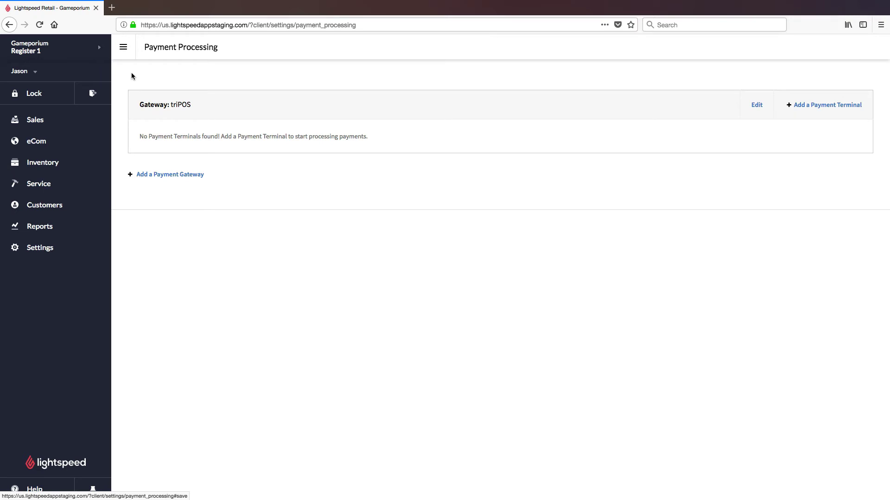
# Add a payment terminal named 'Terminal' with the activation code shown on the device.
pyautogui.click(810, 105)
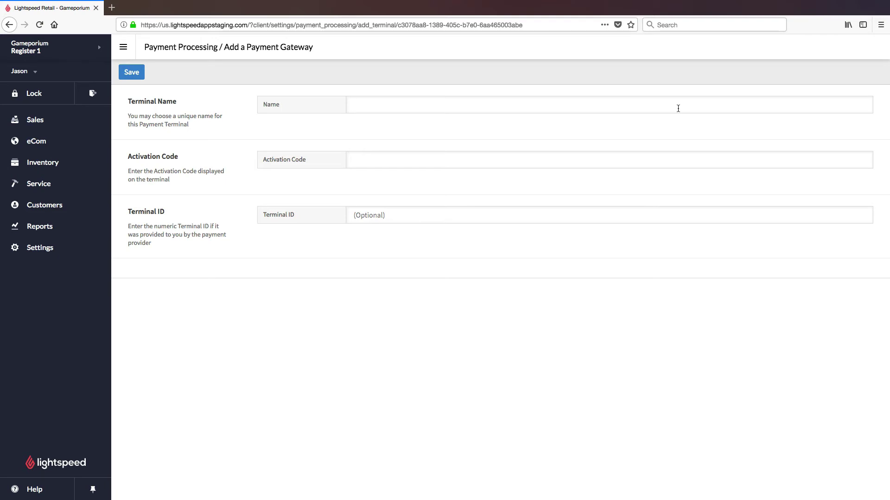
pyautogui.write('Terminal')
pyautogui.click(621, 156)
pyautogui.write('PP4GFLJ')
# Save the Terminal payment terminal and go to the Sales register.
pyautogui.click(131, 74)
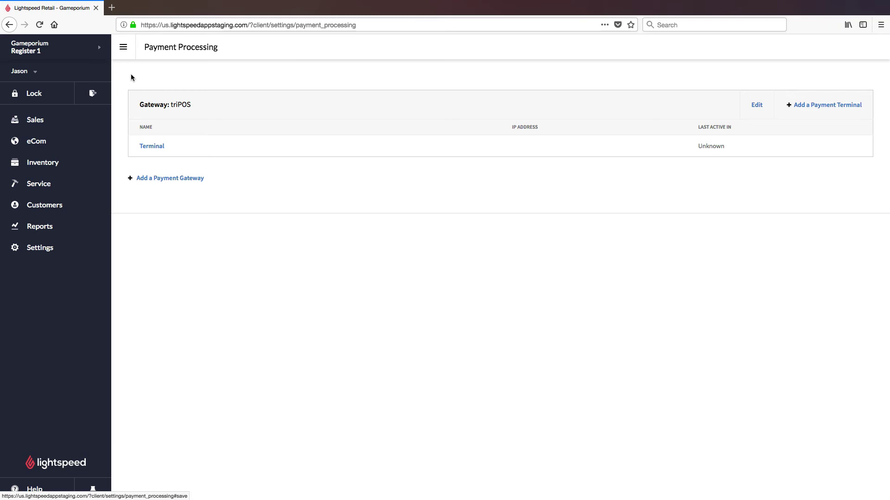
pyautogui.click(37, 121)
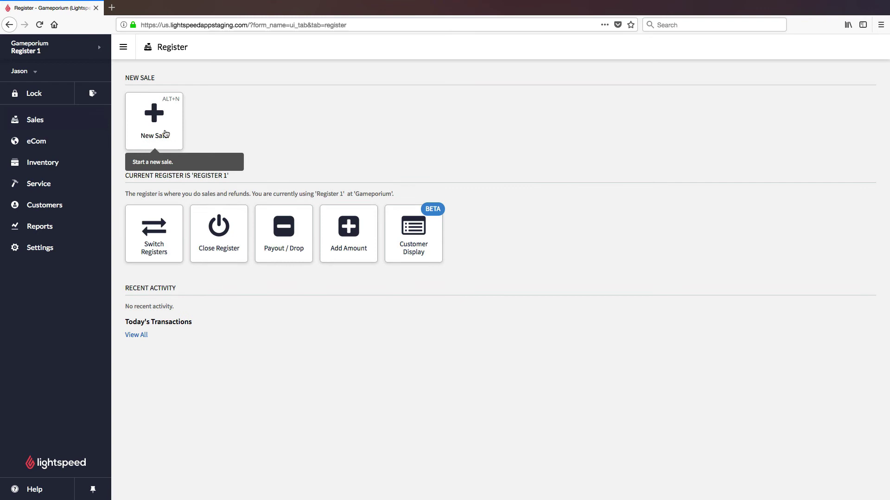
# Start a new sale and add an untaxed $10 miscellaneous charge named 'test'.
pyautogui.click(167, 131)
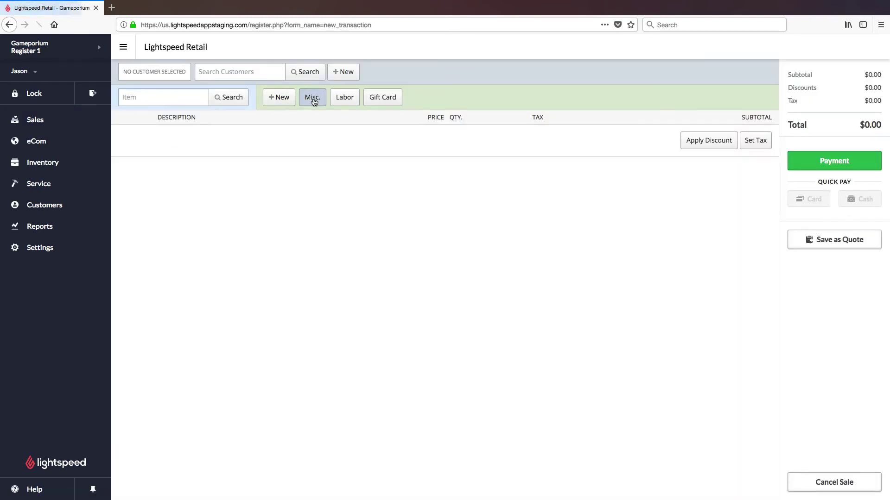
pyautogui.click(312, 98)
pyautogui.write('test')
pyautogui.press('Tab')
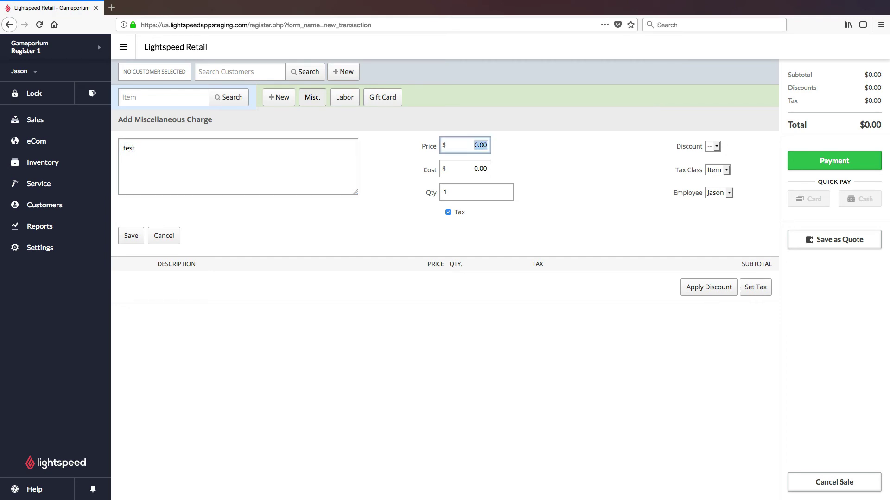
pyautogui.write('10')
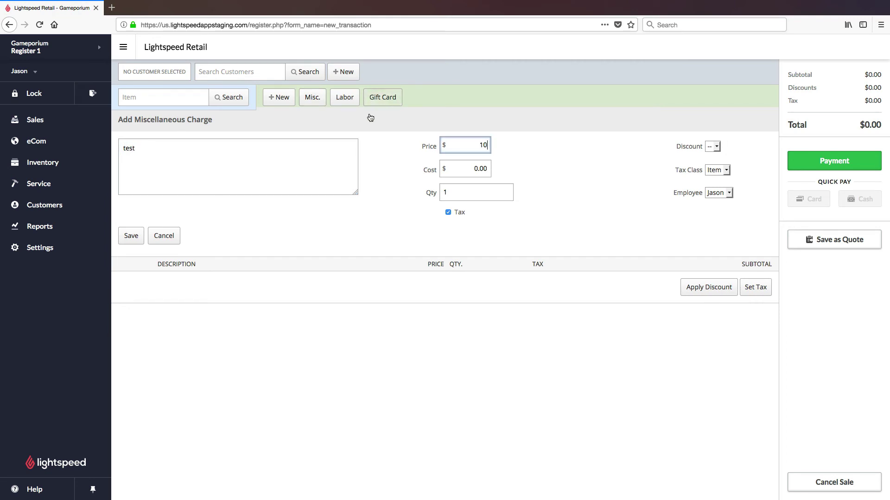
pyautogui.click(448, 213)
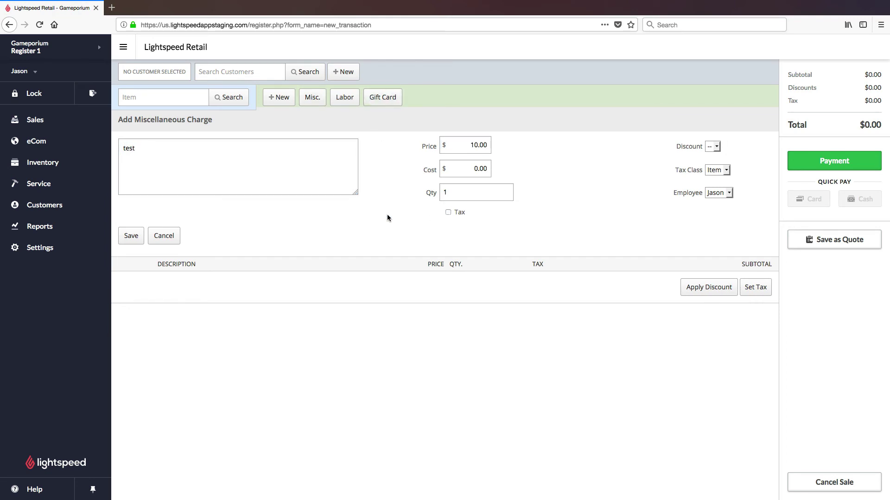
pyautogui.click(131, 236)
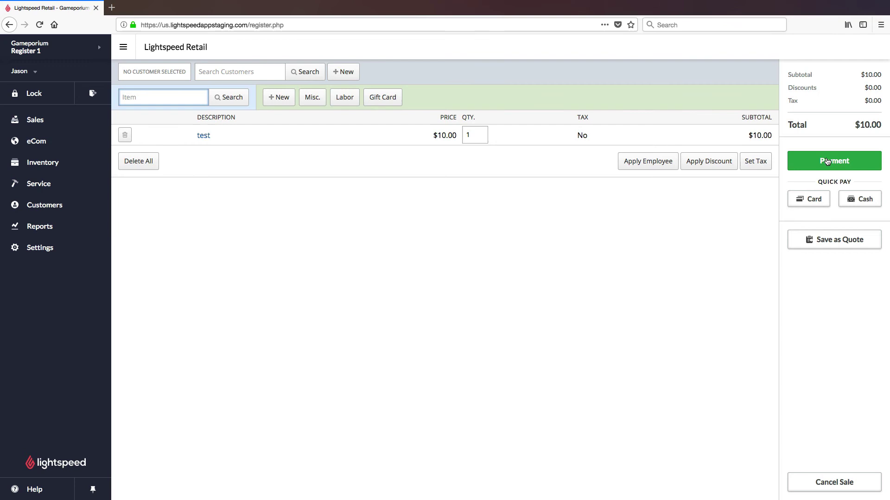
# Pay the $10.00 by Quick Pay Card with Terminal selected as the card terminal.
pyautogui.click(816, 203)
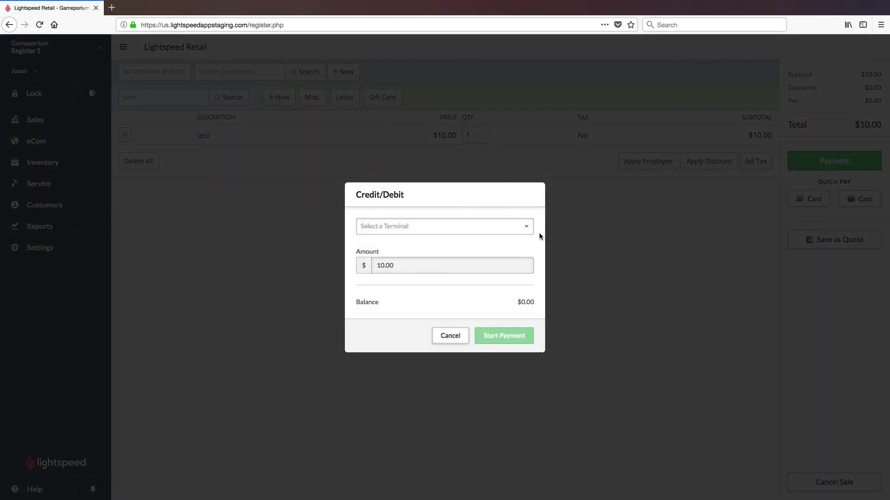
pyautogui.click(529, 231)
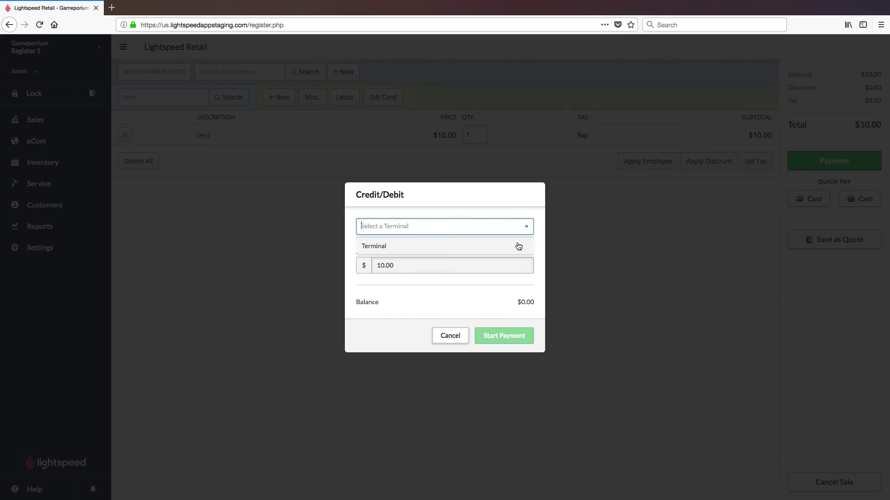
pyautogui.click(517, 244)
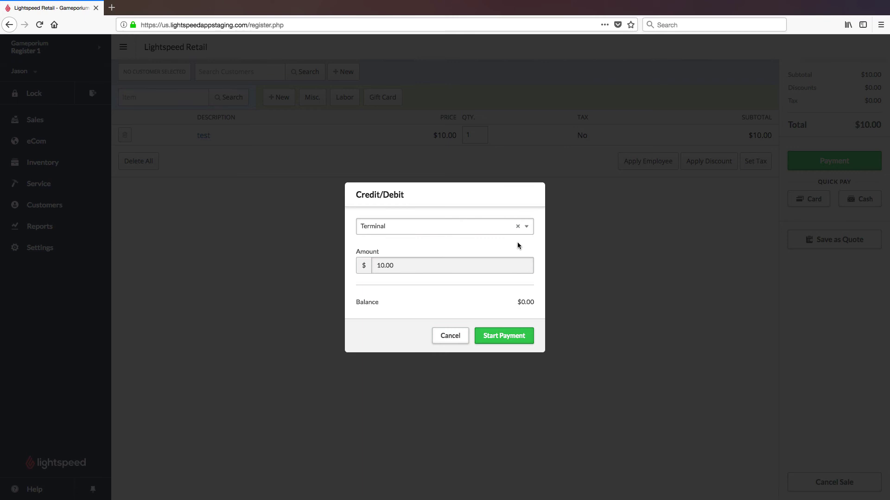
# Start the $10.00 card payment on Terminal and complete it until Payment Approved.
pyautogui.click(523, 336)
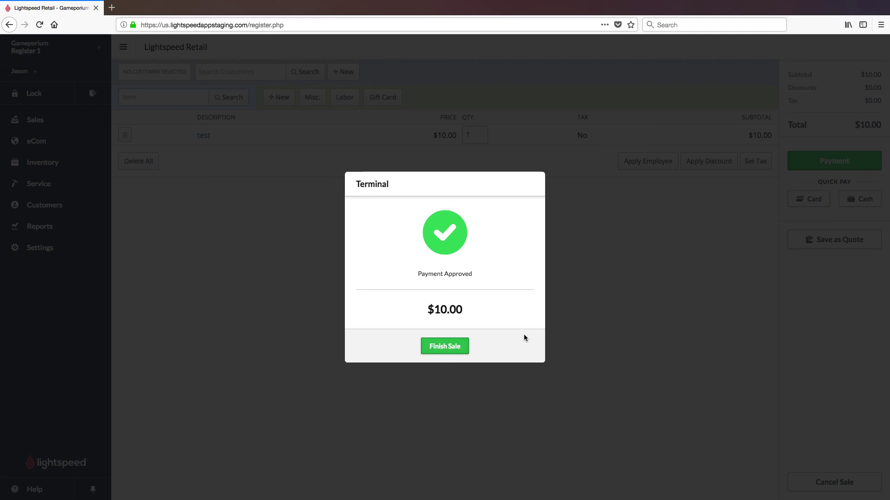
# Finish the approved $10.00 card sale to record its sales receipt.
pyautogui.click(459, 346)
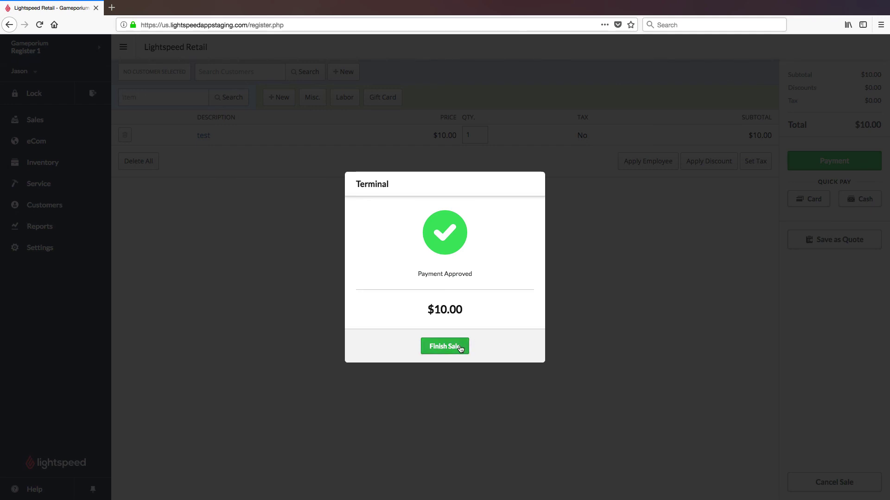